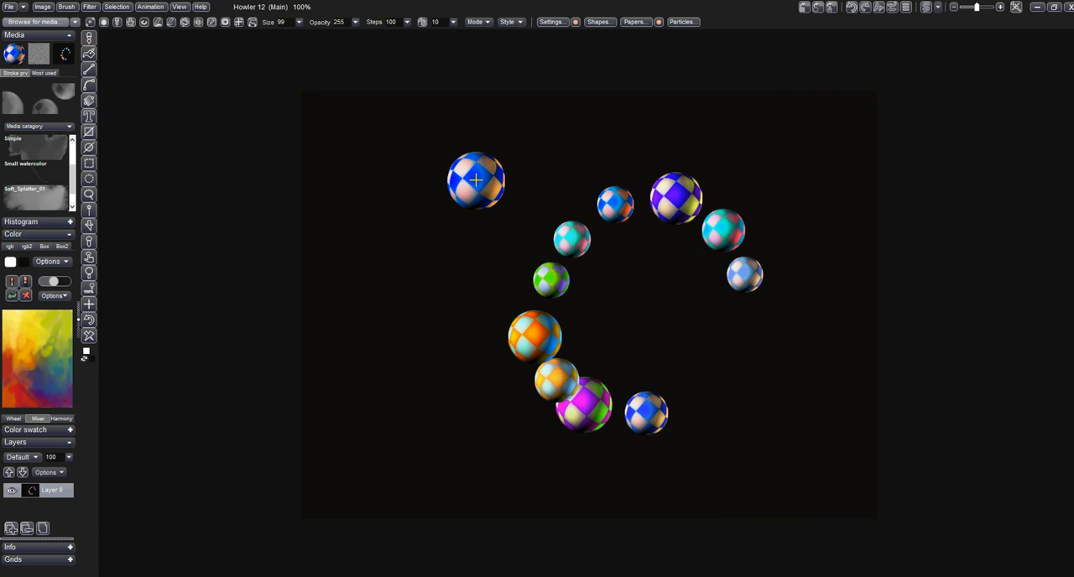
# - Load the Boingly brush from the media presets
pyautogui.moveTo(475, 180); pyautogui.dragTo(98, 230)
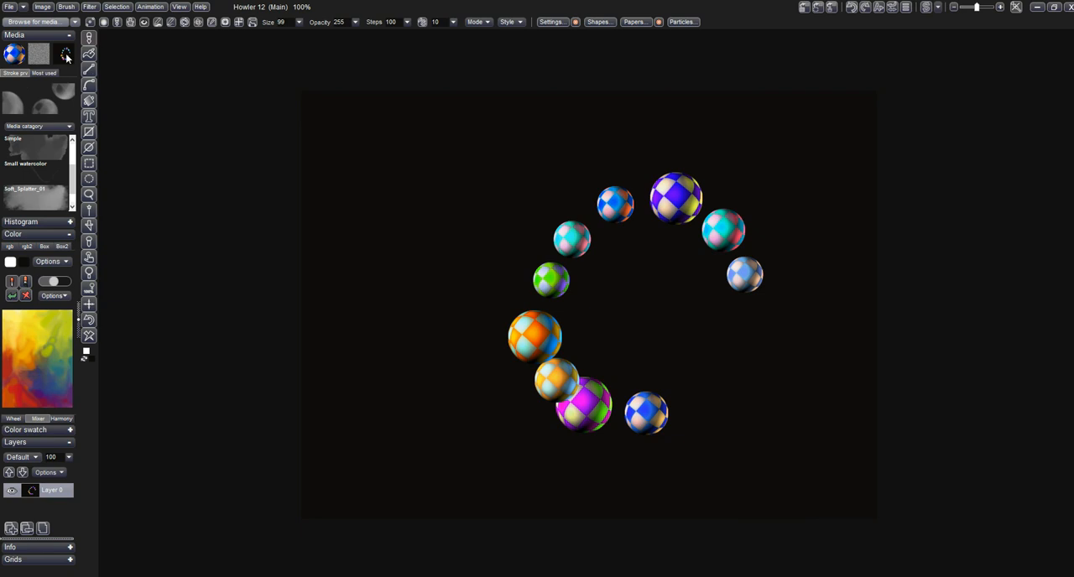
pyautogui.click(43, 24)
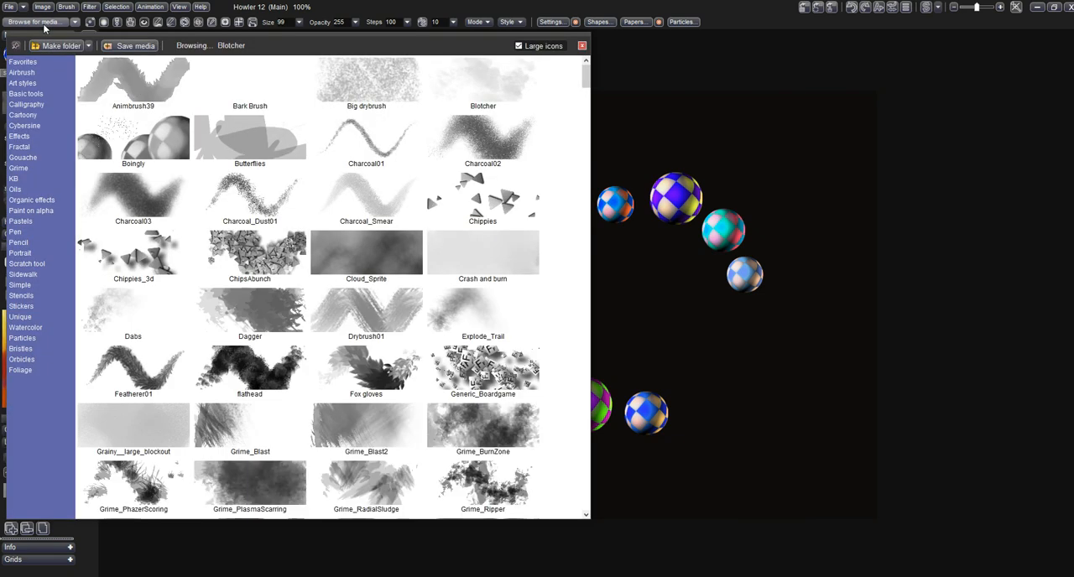
pyautogui.click(128, 155)
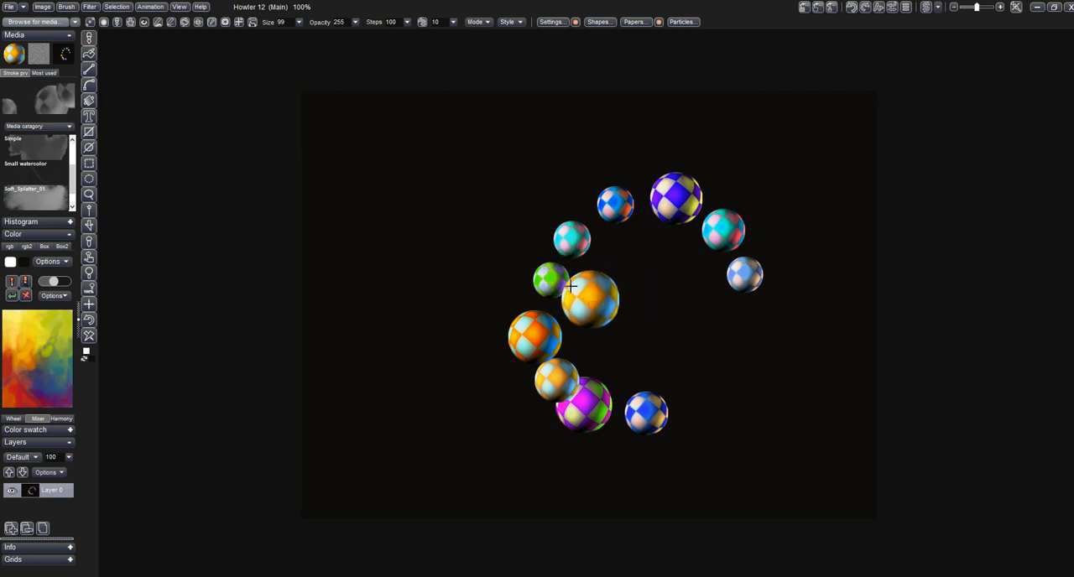
# - Store a managed copy of the current ball brush and show its filmstrip
pyautogui.click(72, 7)
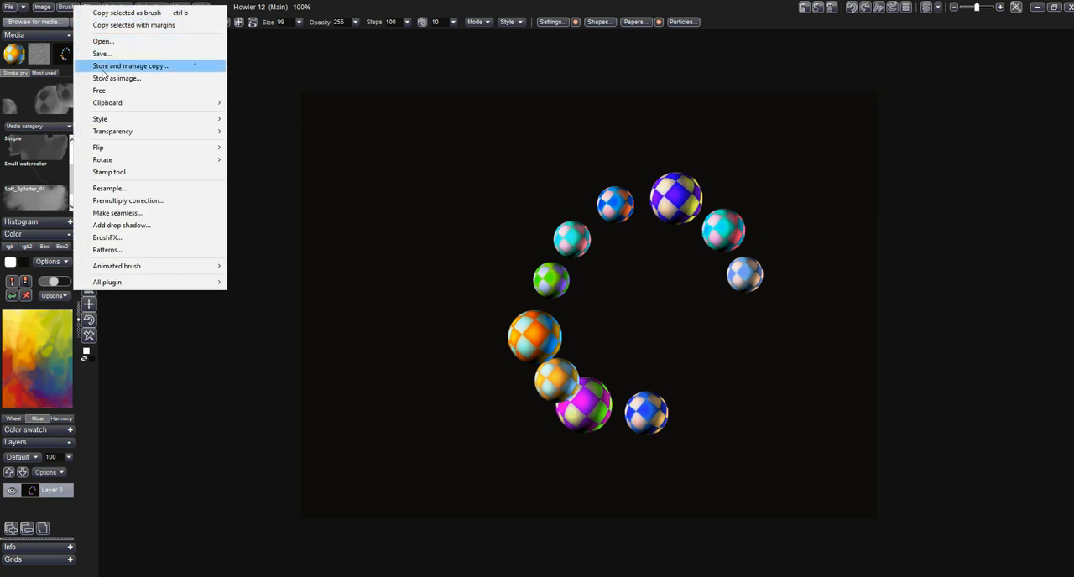
pyautogui.click(102, 70)
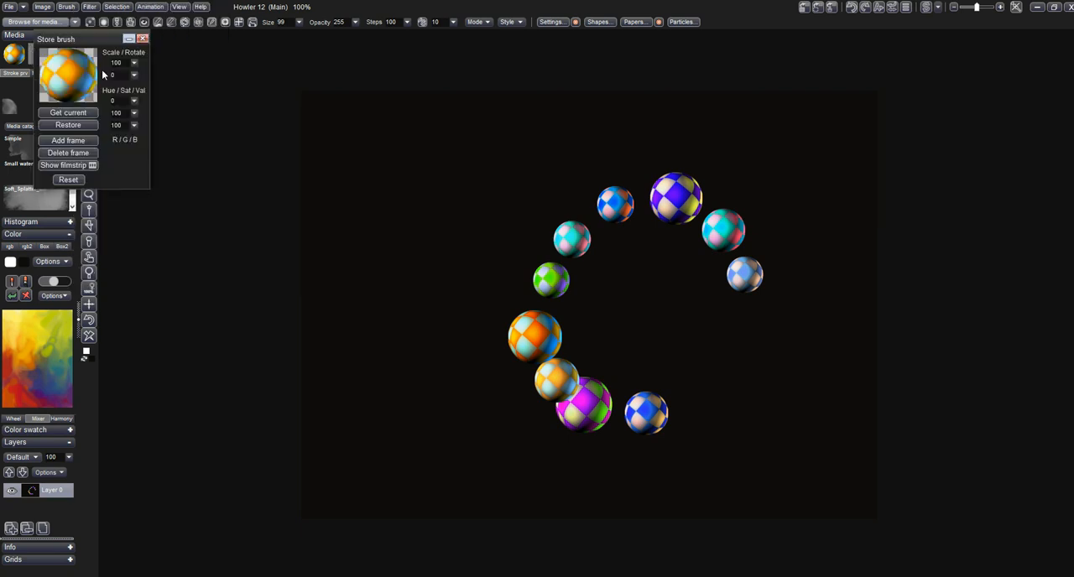
pyautogui.moveTo(98, 39); pyautogui.dragTo(270, 81)
pyautogui.click(244, 204)
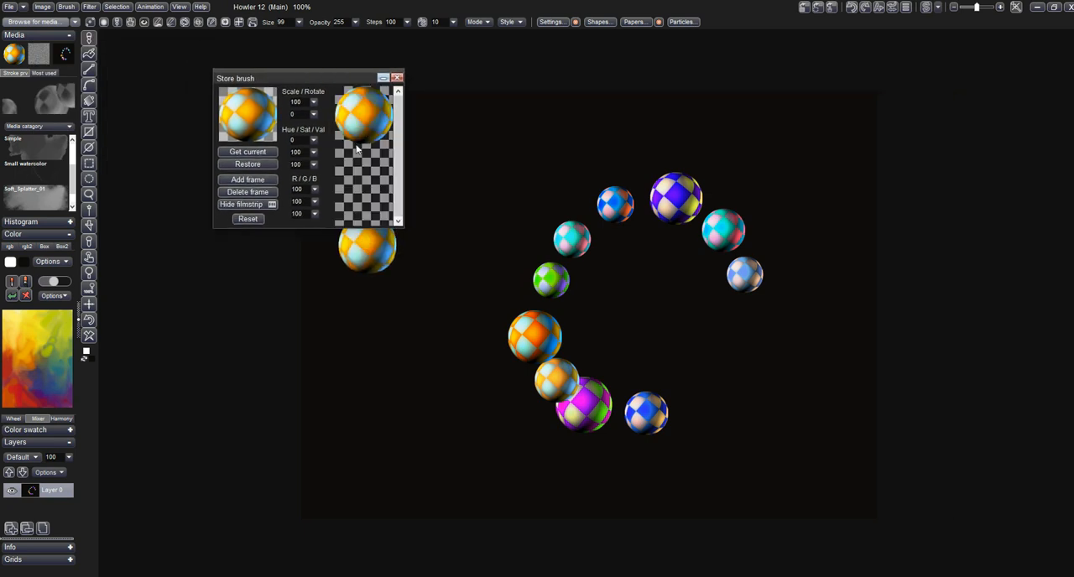
# - Add frames to the stored ball brush until its filmstrip holds ten frames
pyautogui.click(263, 182)
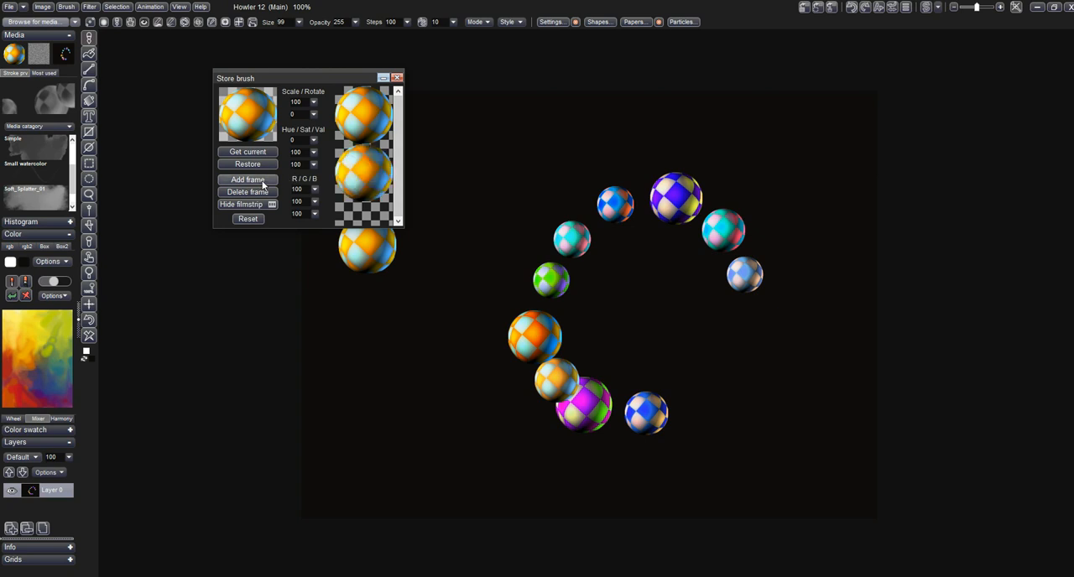
pyautogui.click(263, 183)
pyautogui.click(263, 182)
pyautogui.click(262, 183)
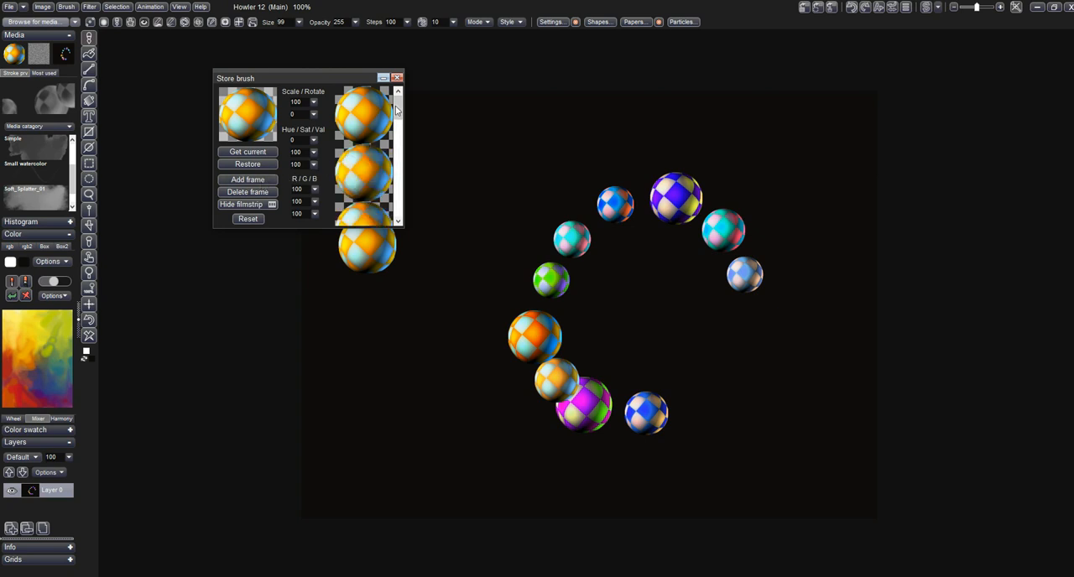
pyautogui.moveTo(397, 109)
pyautogui.mouseDown()
pyautogui.moveTo(396, 216)
pyautogui.moveTo(398, 102)
pyautogui.mouseUp()
# - Move the Store brush window out of the way, open the animated brush timeline editor and enlarge it to show more filters
pyautogui.moveTo(272, 84)
pyautogui.mouseDown()
pyautogui.moveTo(222, 279)
pyautogui.moveTo(165, 403)
pyautogui.mouseUp()
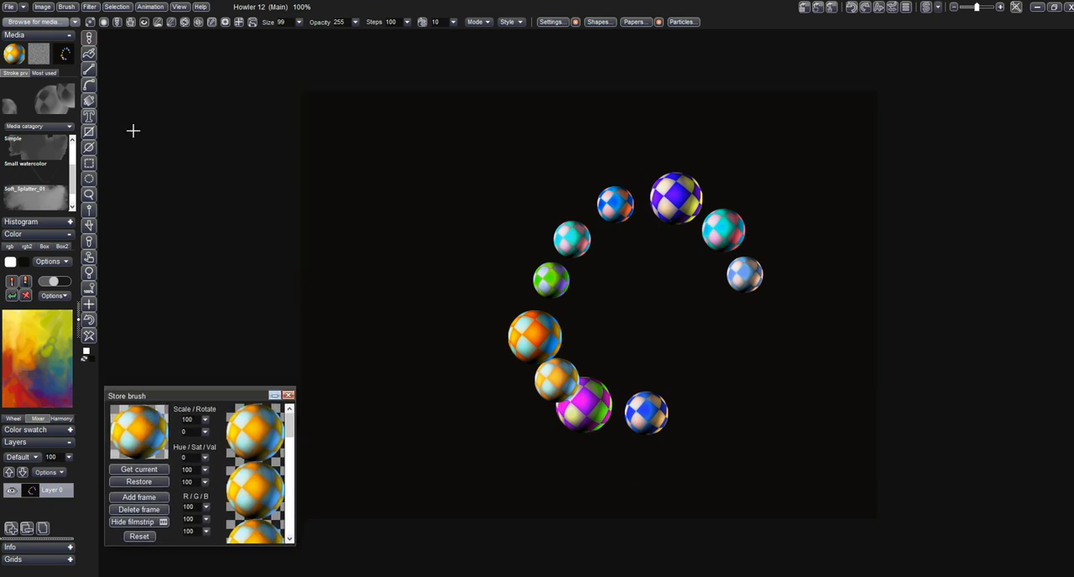
pyautogui.click(66, 7)
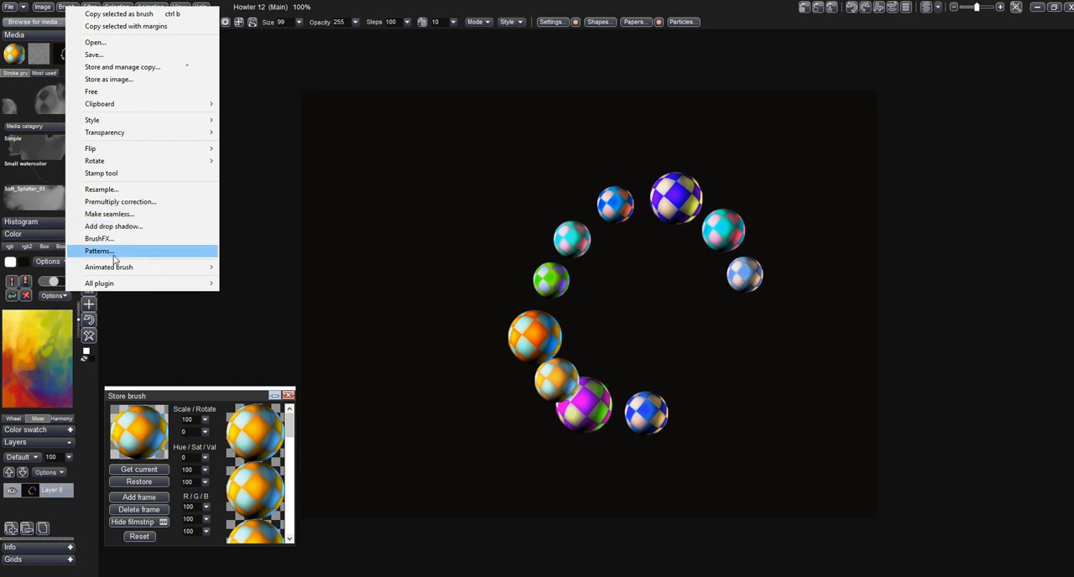
pyautogui.moveTo(130, 270)
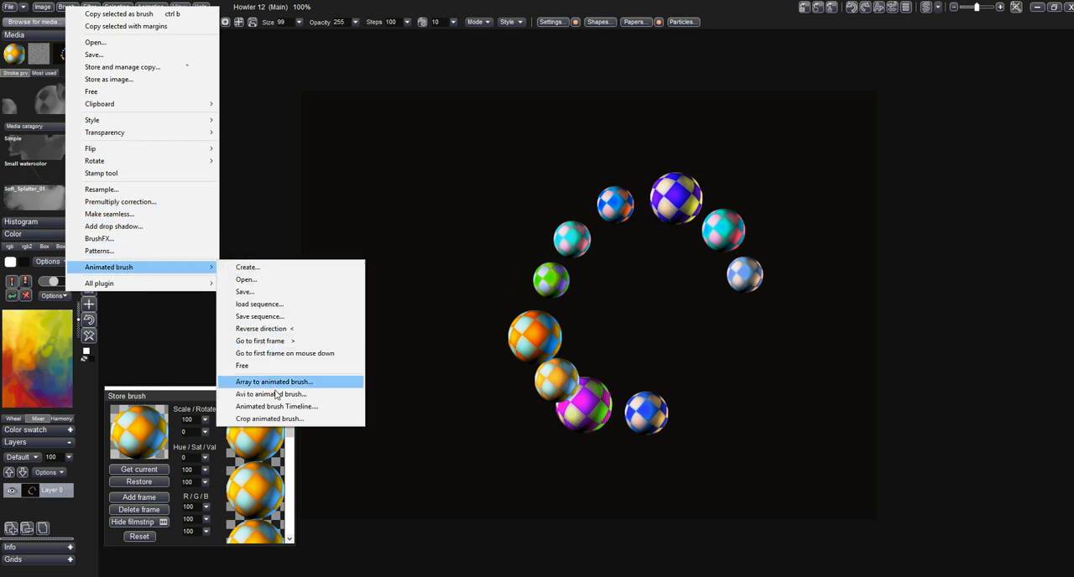
pyautogui.click(340, 407)
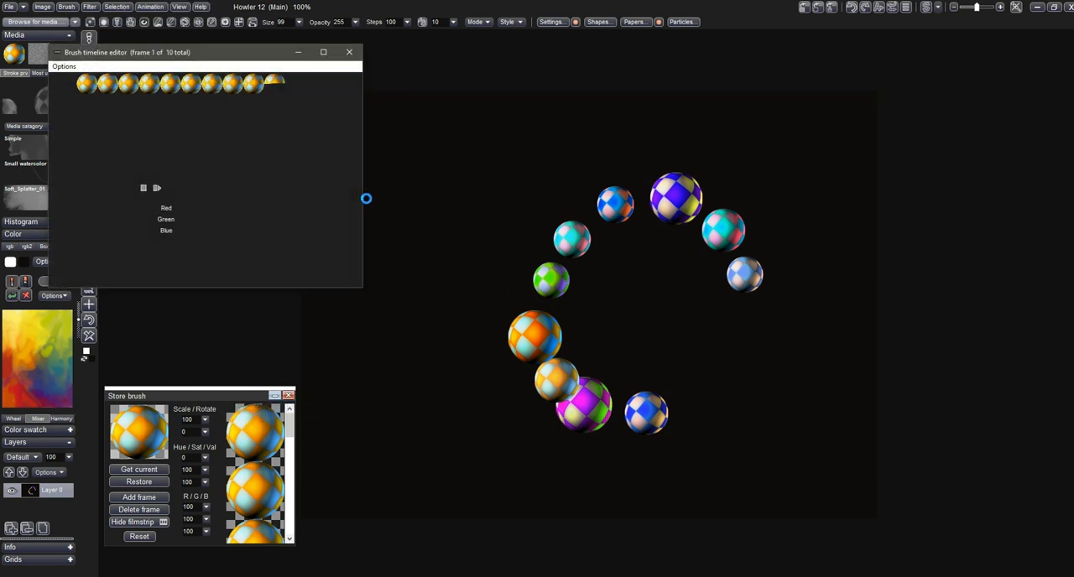
pyautogui.moveTo(253, 57); pyautogui.dragTo(351, 65)
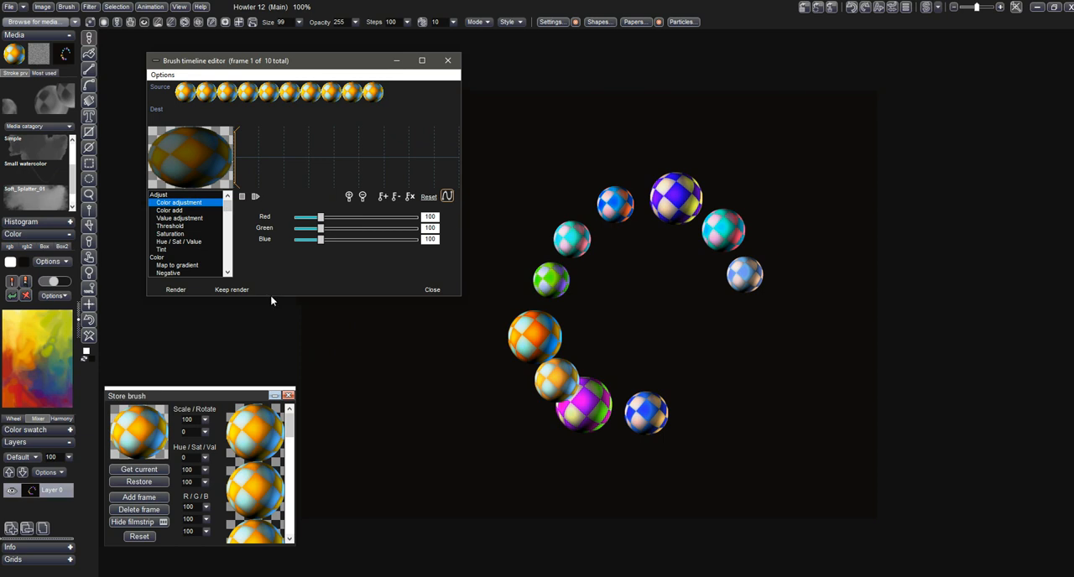
pyautogui.moveTo(270, 297)
pyautogui.mouseDown()
pyautogui.moveTo(277, 393)
pyautogui.moveTo(274, 384)
pyautogui.mouseUp()
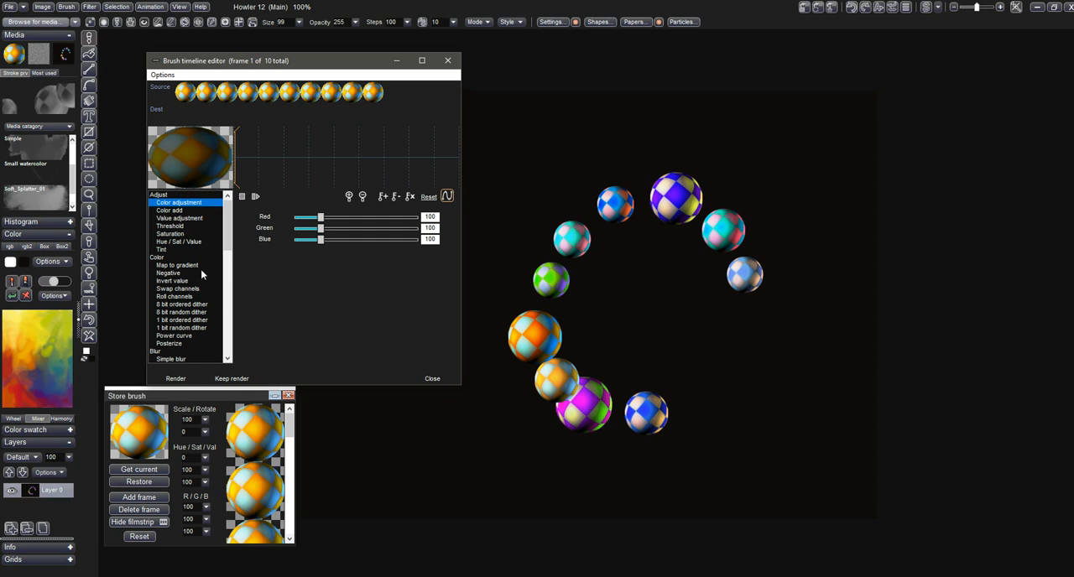
# - Choose the Hue / Sat / Value adjustment and key the hue at -179 on the first frame
pyautogui.click(193, 242)
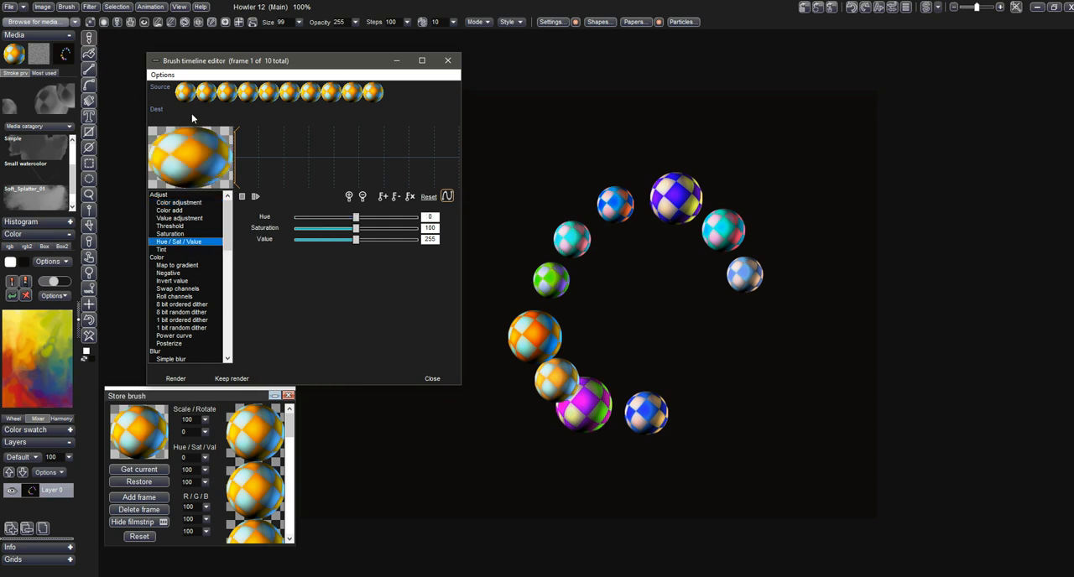
pyautogui.moveTo(238, 149)
pyautogui.mouseDown()
pyautogui.moveTo(383, 141)
pyautogui.moveTo(308, 141)
pyautogui.moveTo(260, 147)
pyautogui.moveTo(296, 152)
pyautogui.moveTo(223, 160)
pyautogui.mouseUp()
pyautogui.moveTo(358, 217); pyautogui.dragTo(299, 218)
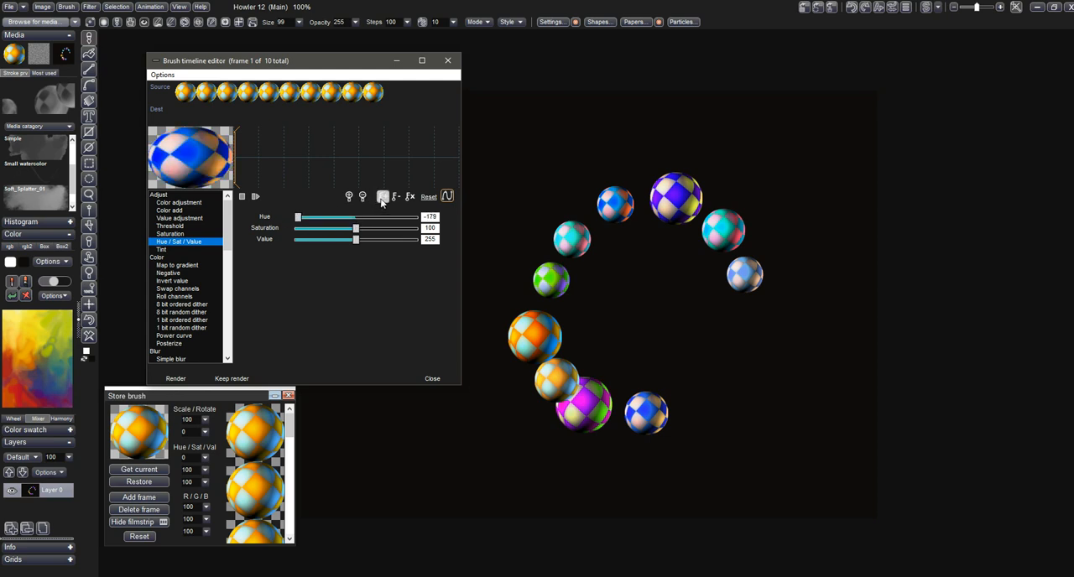
# - Key the hue at 180 on the last frame and render the hue-shifted brush frames
pyautogui.moveTo(338, 181); pyautogui.dragTo(439, 170)
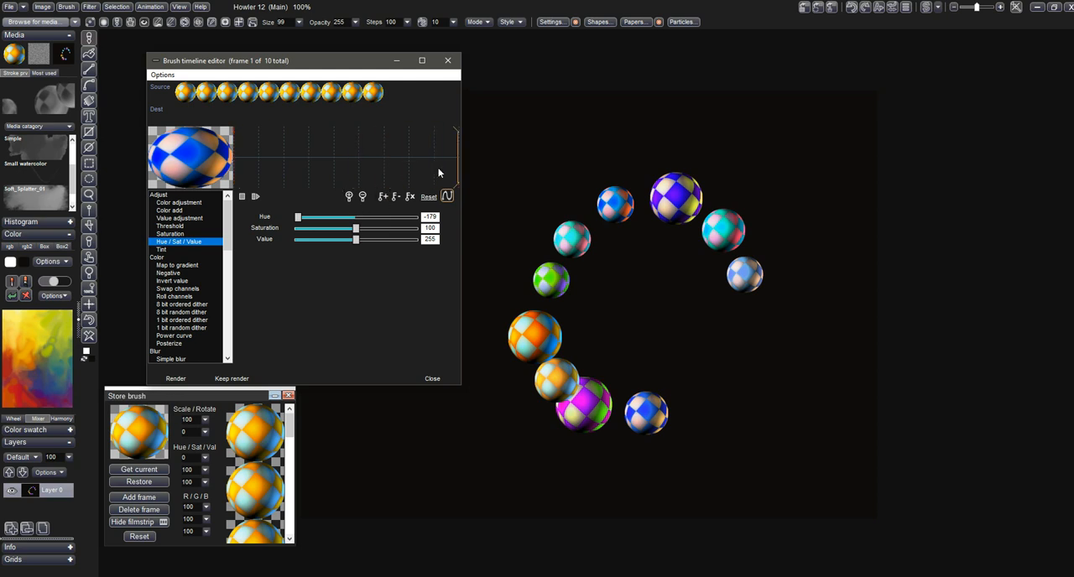
pyautogui.click(376, 217)
pyautogui.moveTo(379, 217); pyautogui.dragTo(423, 218)
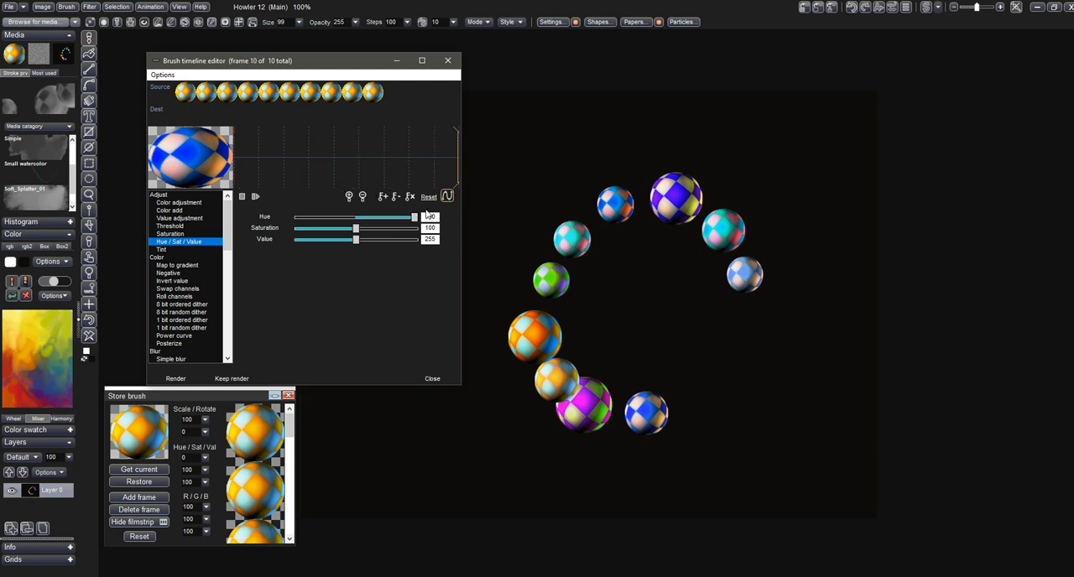
pyautogui.click(386, 199)
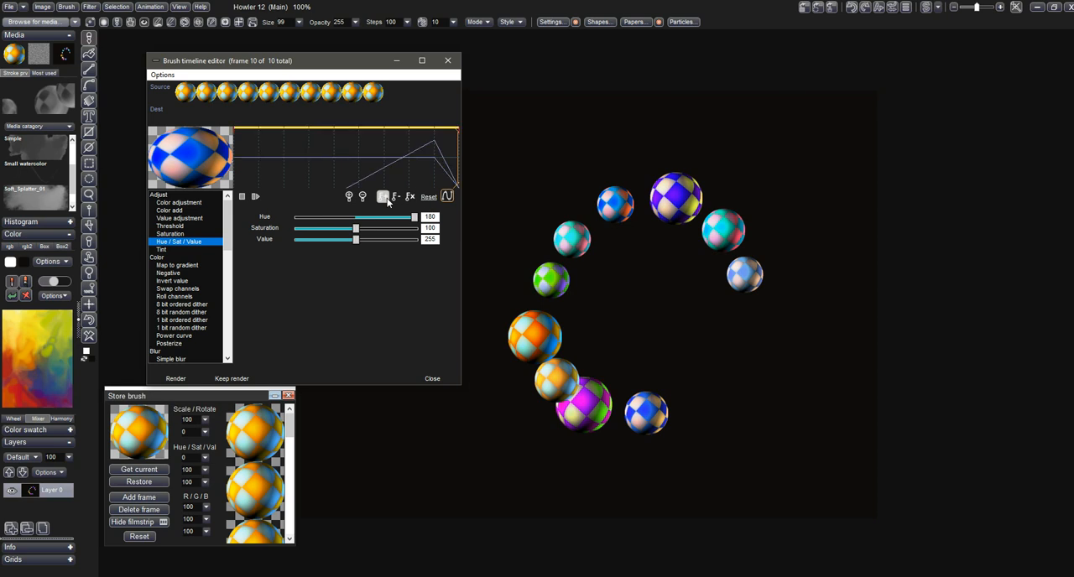
pyautogui.click(422, 161)
pyautogui.click(386, 198)
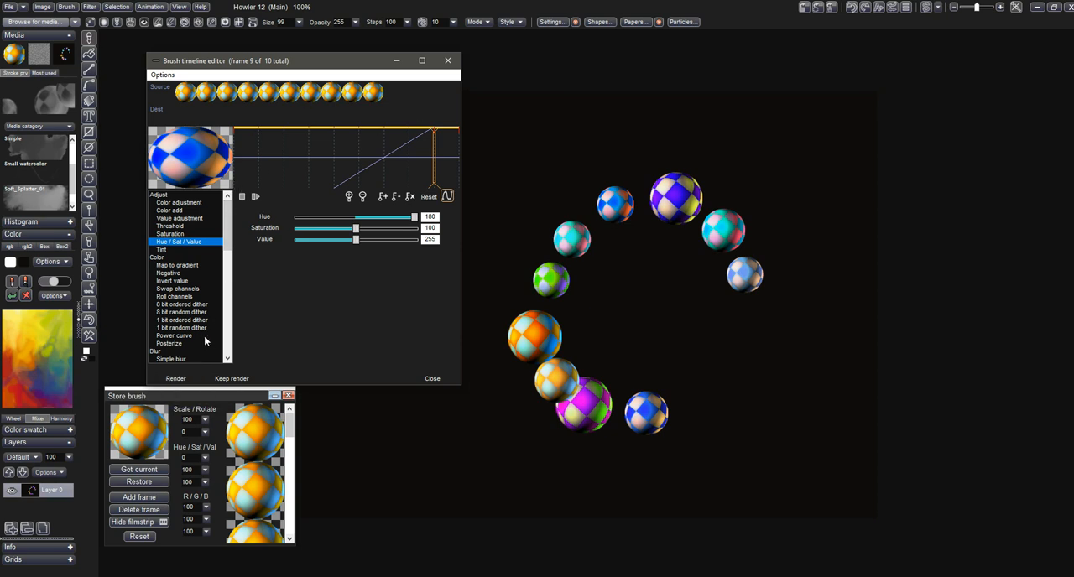
pyautogui.click(197, 382)
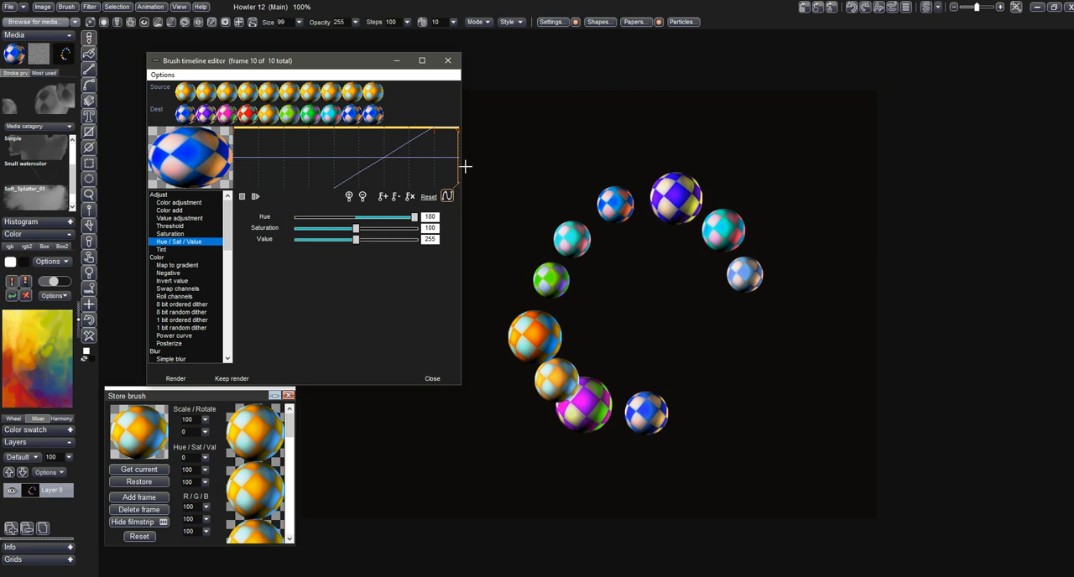
# - Paint a winding test stroke with the multicoloured ball brush, and clear the canvas
pyautogui.moveTo(585, 124)
pyautogui.mouseDown()
pyautogui.moveTo(728, 130)
pyautogui.moveTo(795, 184)
pyautogui.moveTo(766, 267)
pyautogui.moveTo(681, 306)
pyautogui.moveTo(607, 370)
pyautogui.moveTo(646, 441)
pyautogui.moveTo(737, 456)
pyautogui.moveTo(786, 383)
pyautogui.mouseUp()
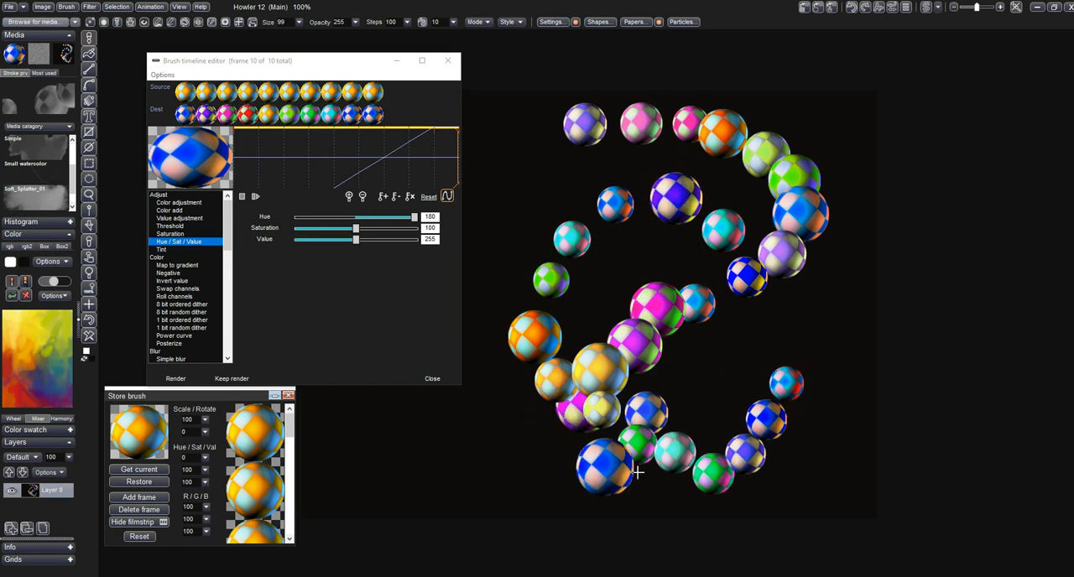
pyautogui.click(89, 334)
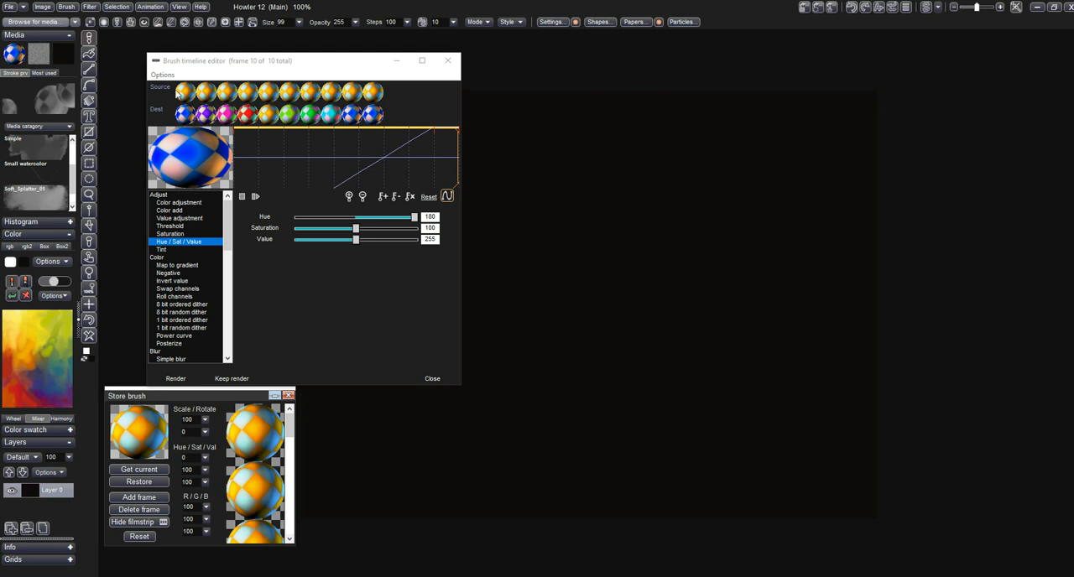
# - Keep the rendered hue-shifted frames as the new source in the brush timeline editor
pyautogui.click(163, 75)
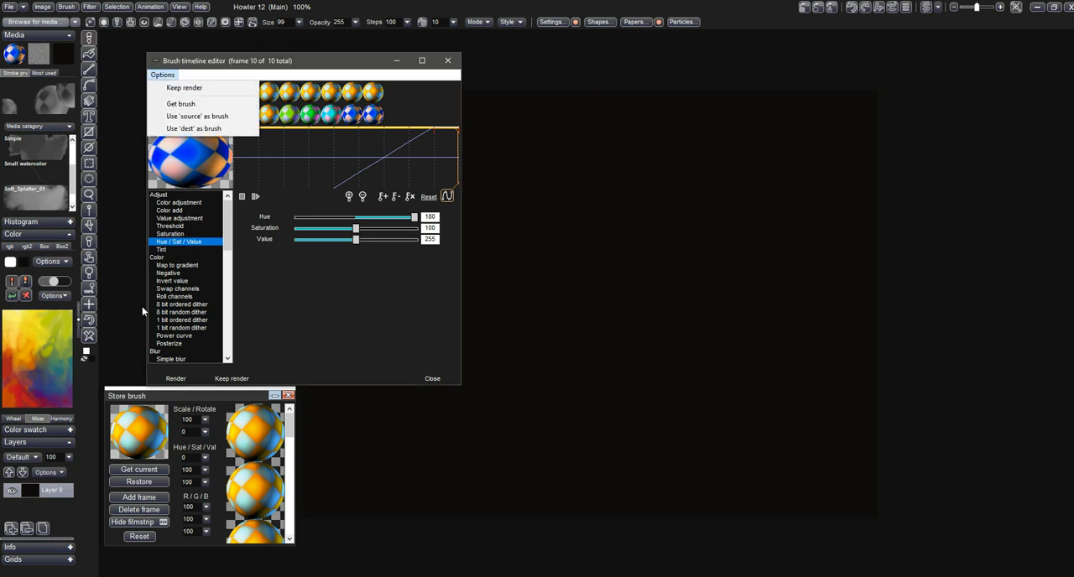
pyautogui.click(233, 381)
pyautogui.click(243, 379)
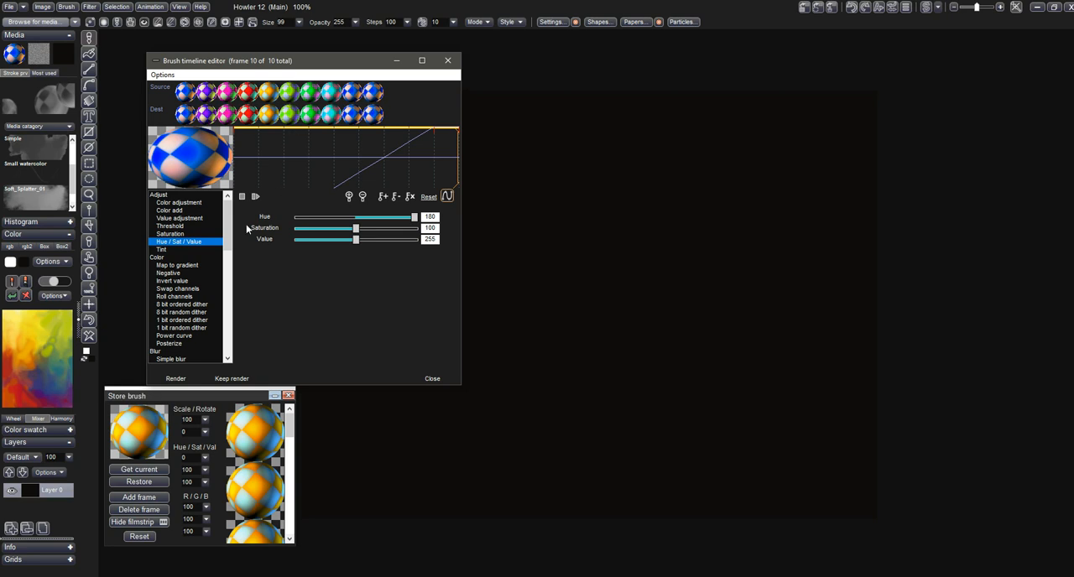
# - Choose the Gaussian blur filter, set its amount to 45, and preview it on frame 6
pyautogui.moveTo(231, 241); pyautogui.dragTo(229, 269)
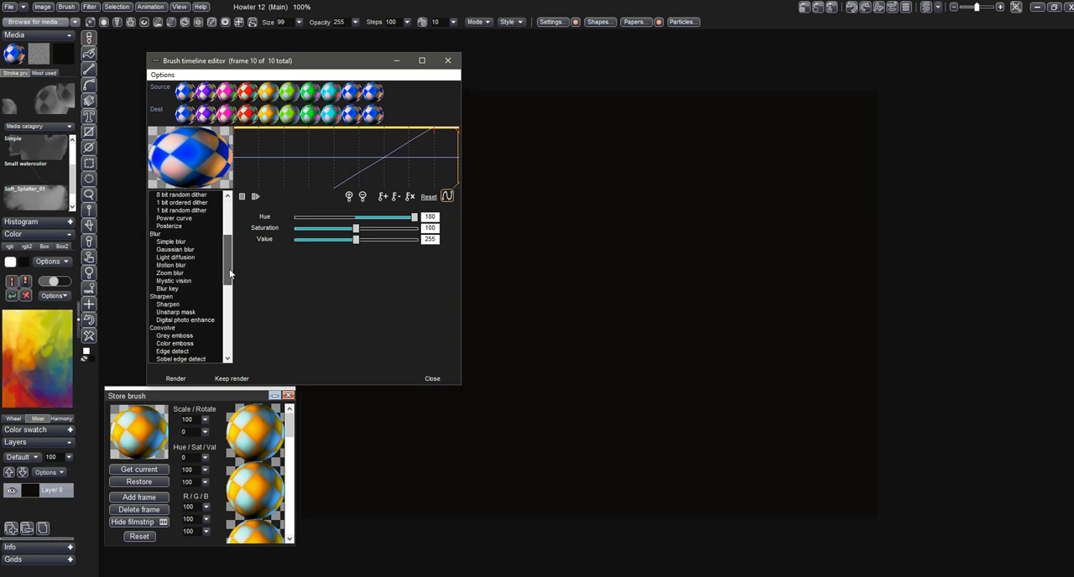
pyautogui.click(189, 250)
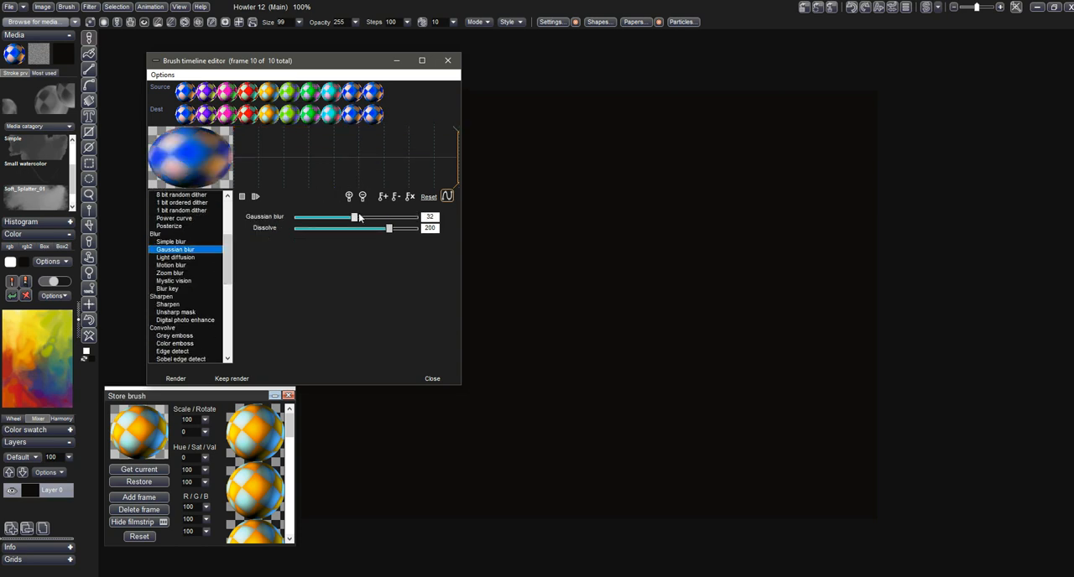
pyautogui.moveTo(359, 217); pyautogui.dragTo(384, 217)
pyautogui.click(357, 148)
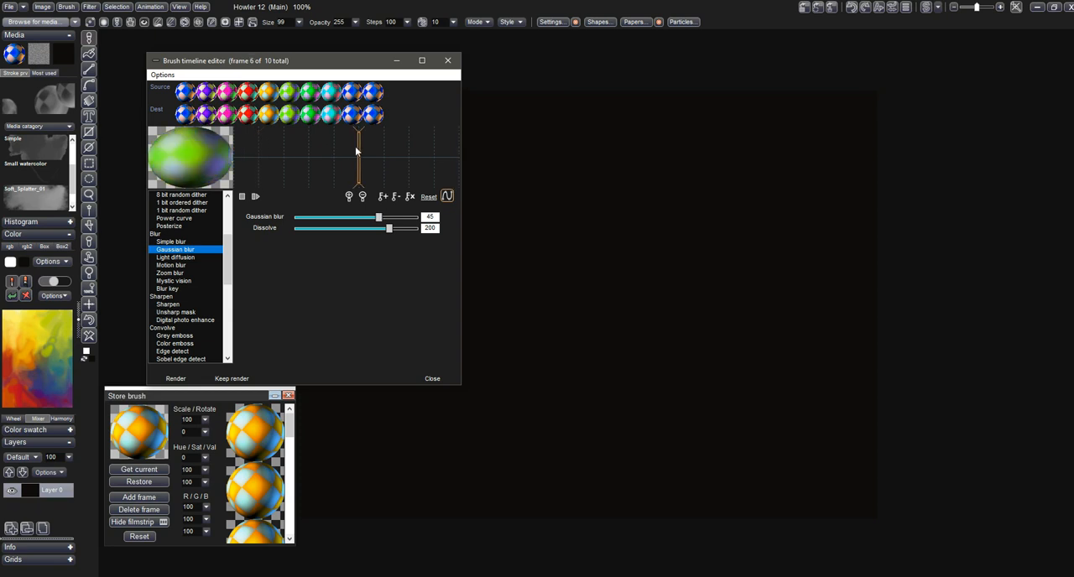
# - Render the blurred brush frames and paint a C-shaped stroke of balls on the empty canvas
pyautogui.click(181, 381)
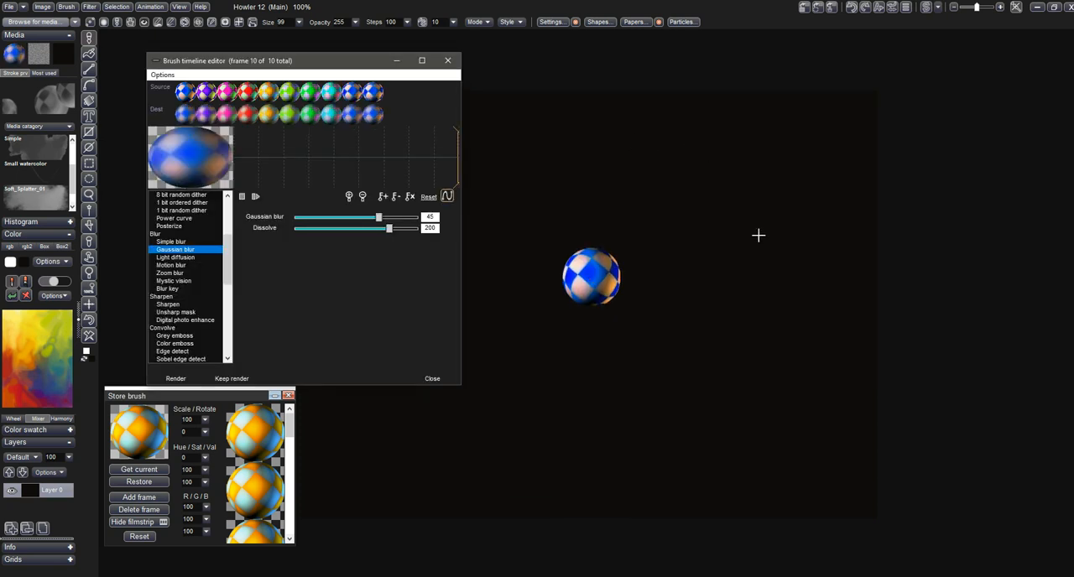
pyautogui.moveTo(674, 407)
pyautogui.mouseDown()
pyautogui.moveTo(566, 328)
pyautogui.moveTo(746, 182)
pyautogui.moveTo(780, 241)
pyautogui.mouseUp()
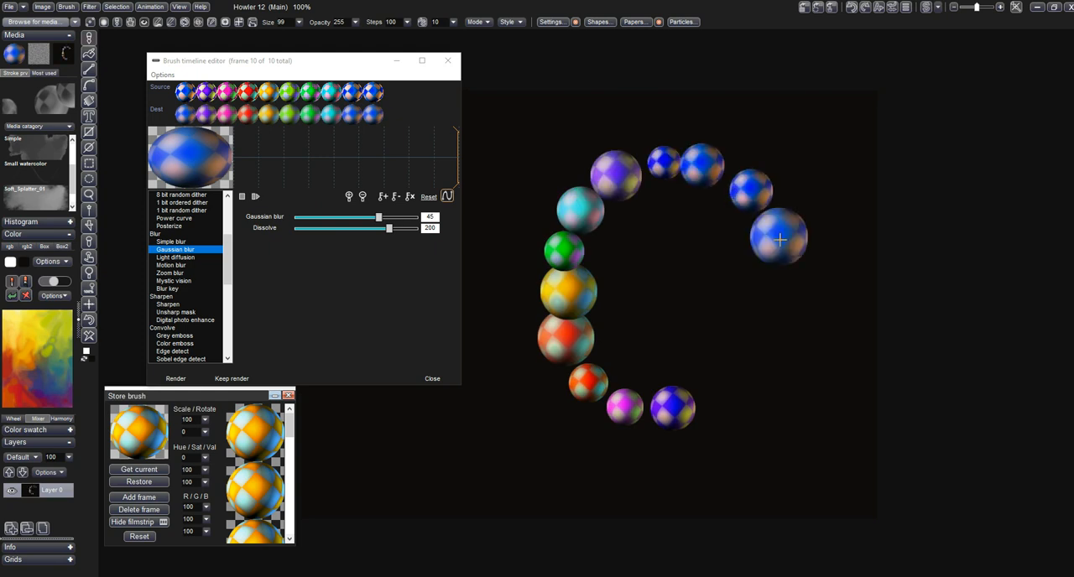